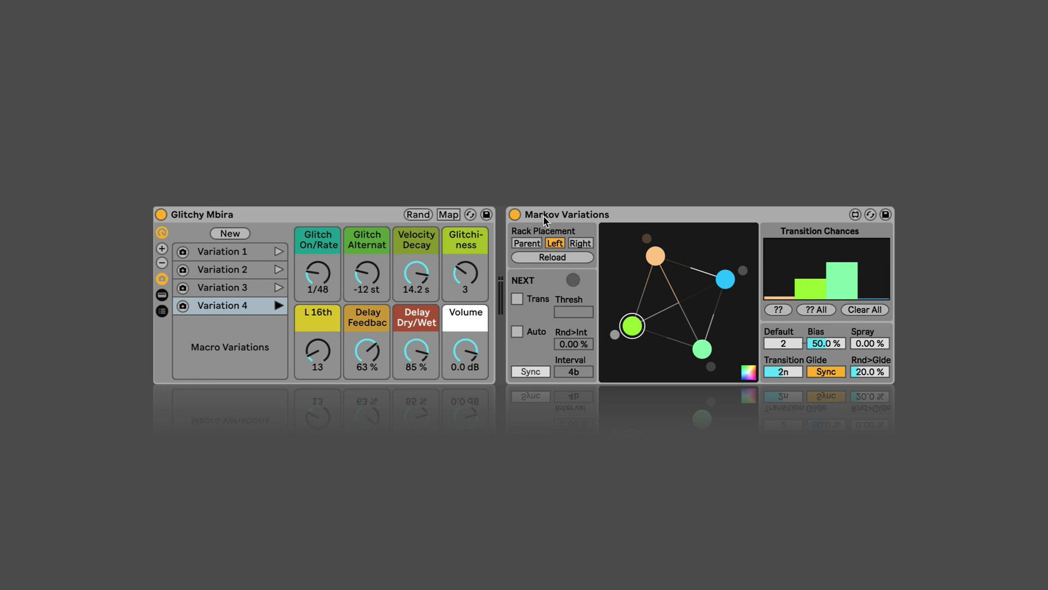
# - Set Rack Placement to Left so the device reads the Glitchy Mbira rack's variations
pyautogui.click(528, 243)
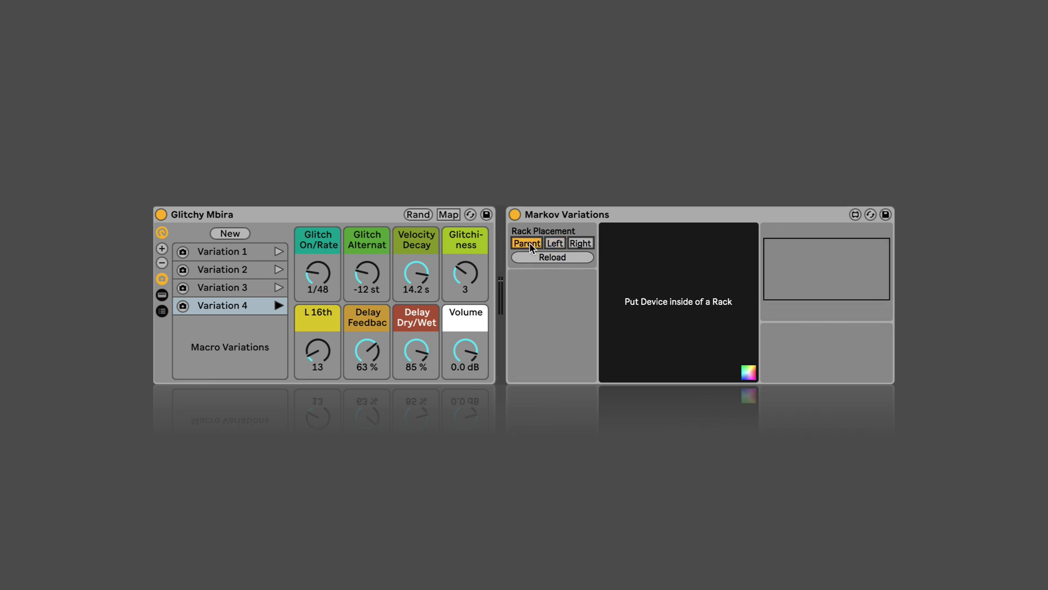
pyautogui.click(554, 244)
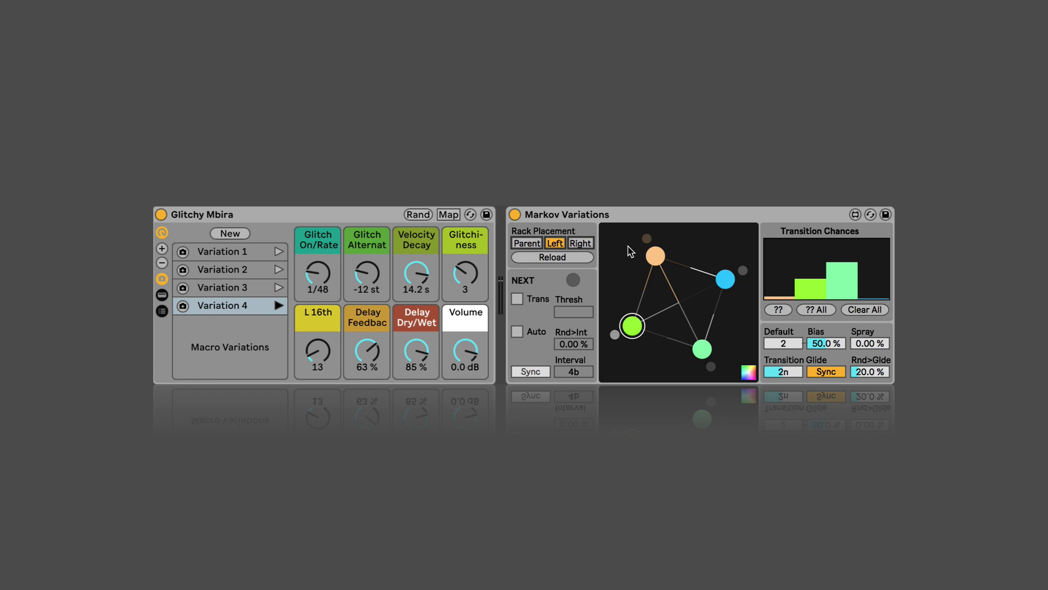
# - Reload the rack's variations, start playback and switch to Variation 3
pyautogui.click(549, 259)
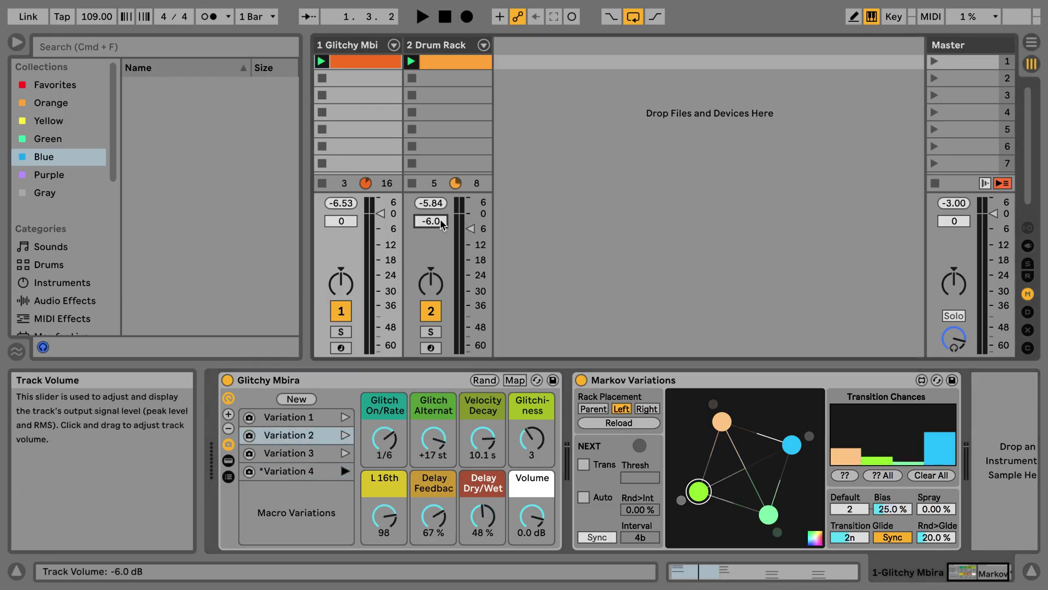
pyautogui.press('space')
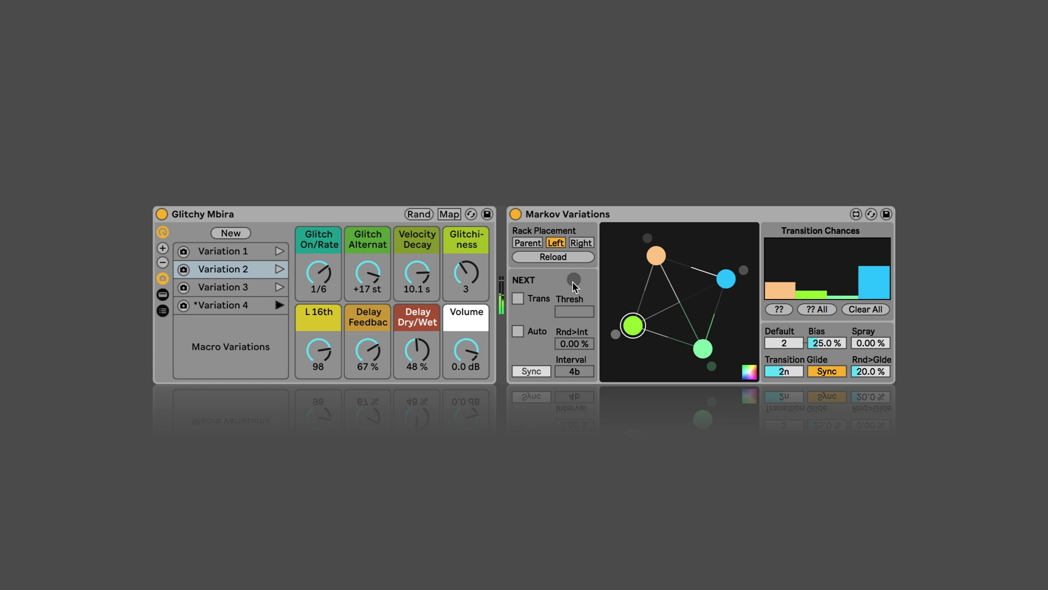
pyautogui.click(574, 280)
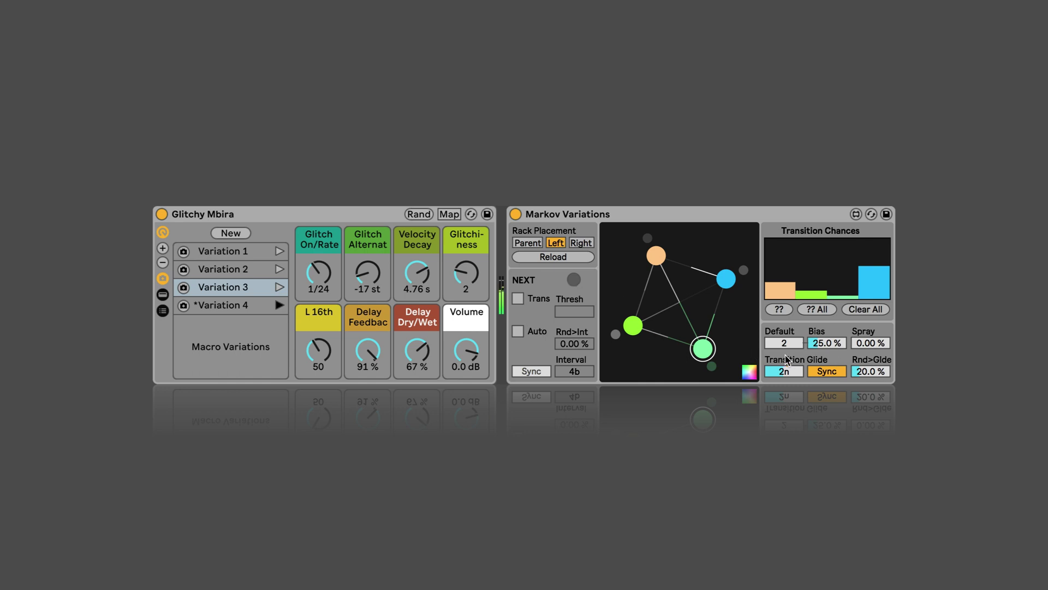
# - Adjust Transition Glide, toggle it to Free and back to Sync, and enable Trans
pyautogui.moveTo(773, 363); pyautogui.dragTo(827, 373)
pyautogui.click(826, 372)
pyautogui.click(827, 374)
pyautogui.click(518, 300)
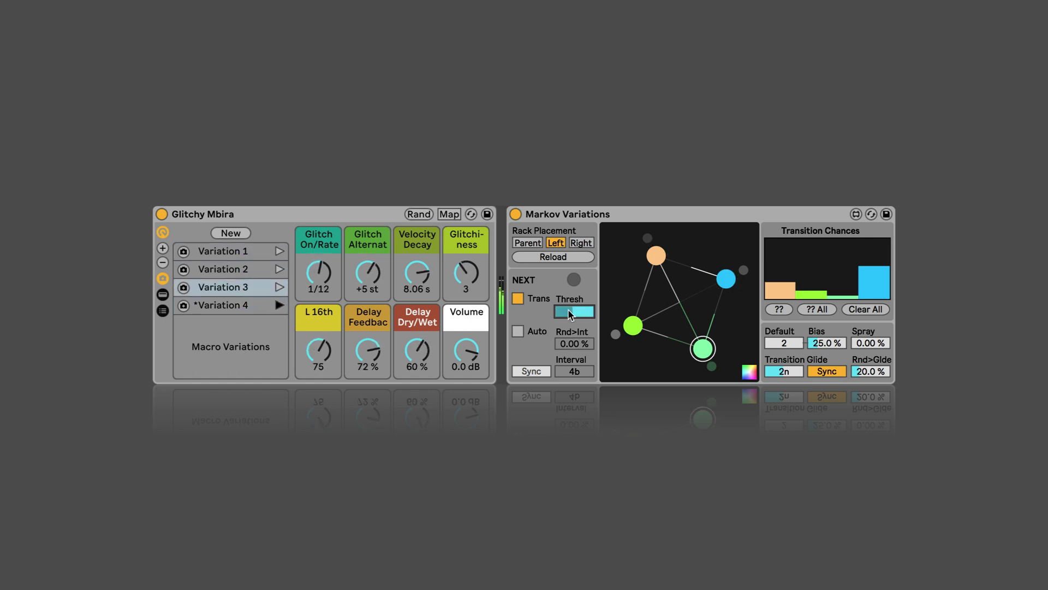
# - Enable Auto instead of Trans, toggling the interval to Free and back to synced 4b
pyautogui.click(518, 331)
pyautogui.click(516, 301)
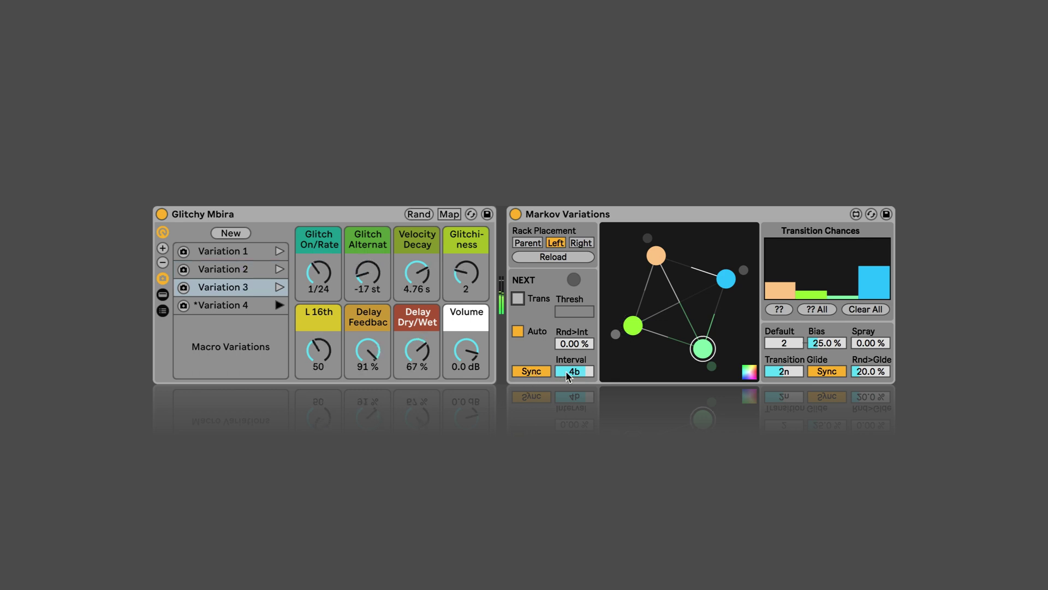
pyautogui.click(527, 373)
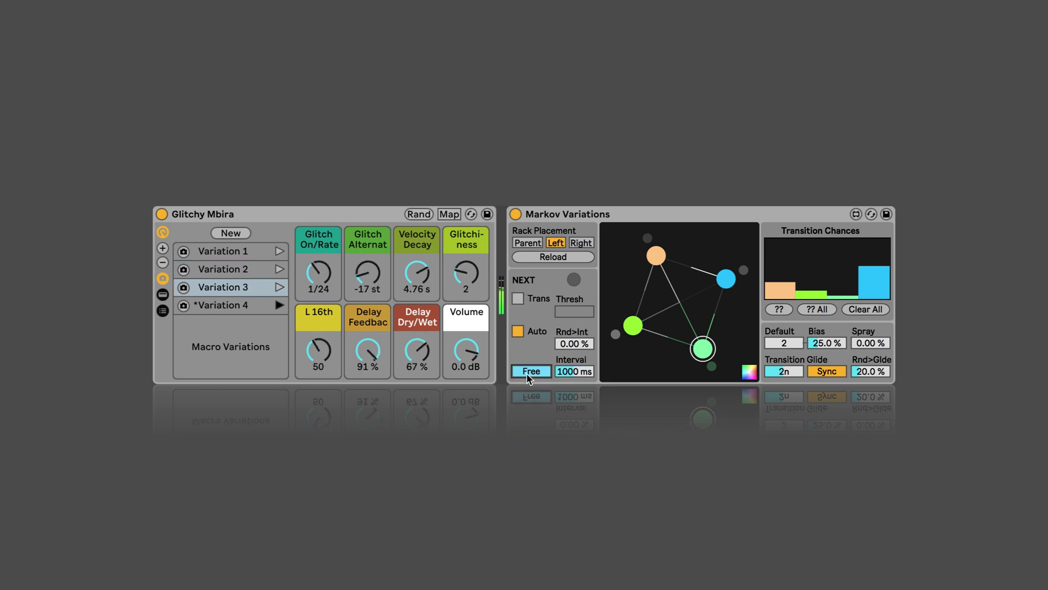
pyautogui.click(526, 373)
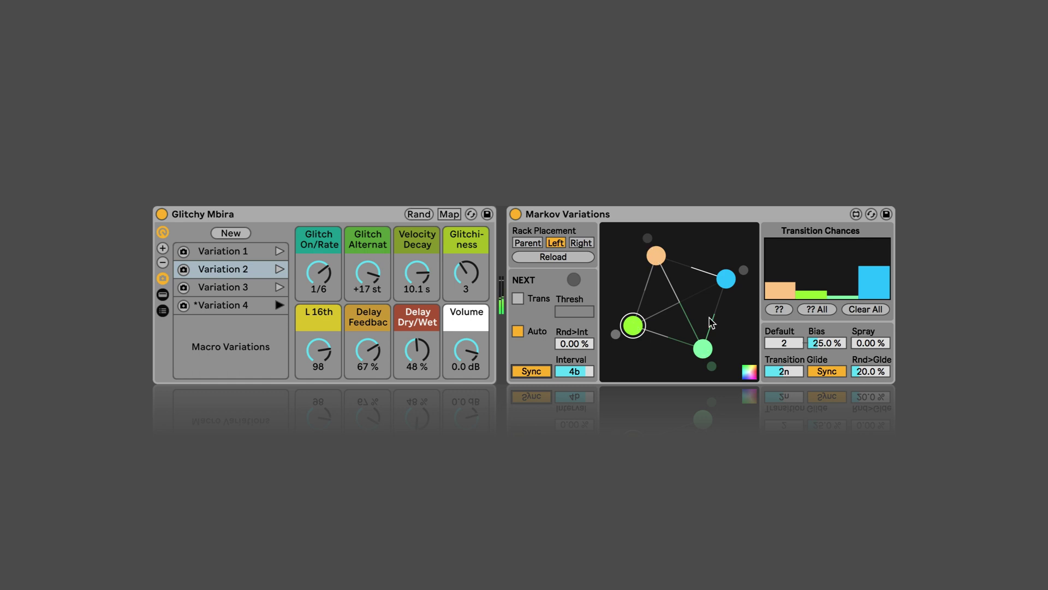
# - Randomize the Glitchy Mbira macro values with Rand
pyautogui.click(419, 214)
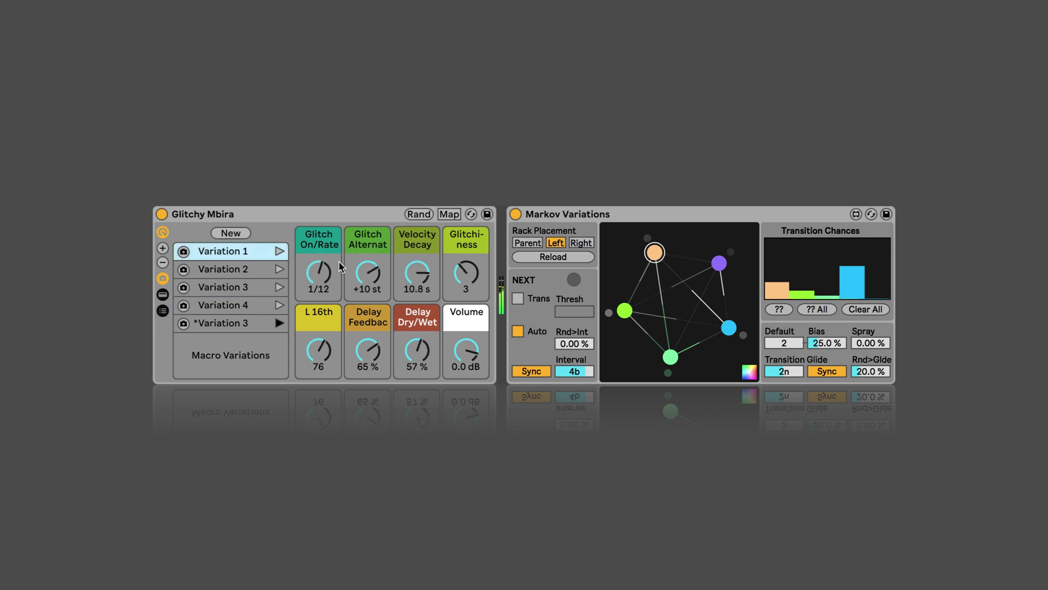
# - Delete Variation 2 and cycle the graph colours to a cyan, teal and purple palette
pyautogui.click(214, 323)
pyautogui.press('Delete')
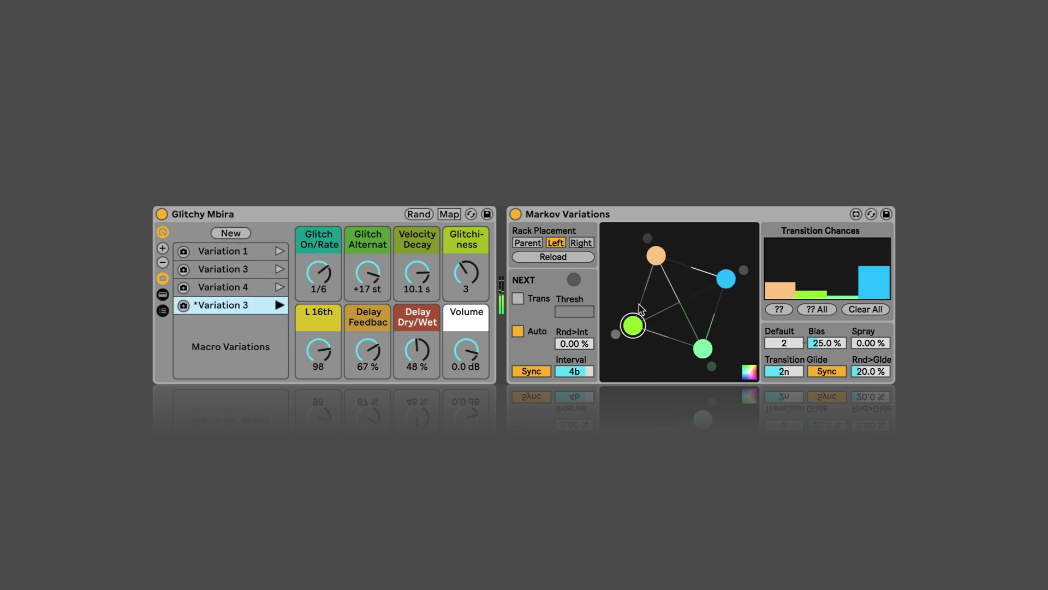
pyautogui.click(745, 373)
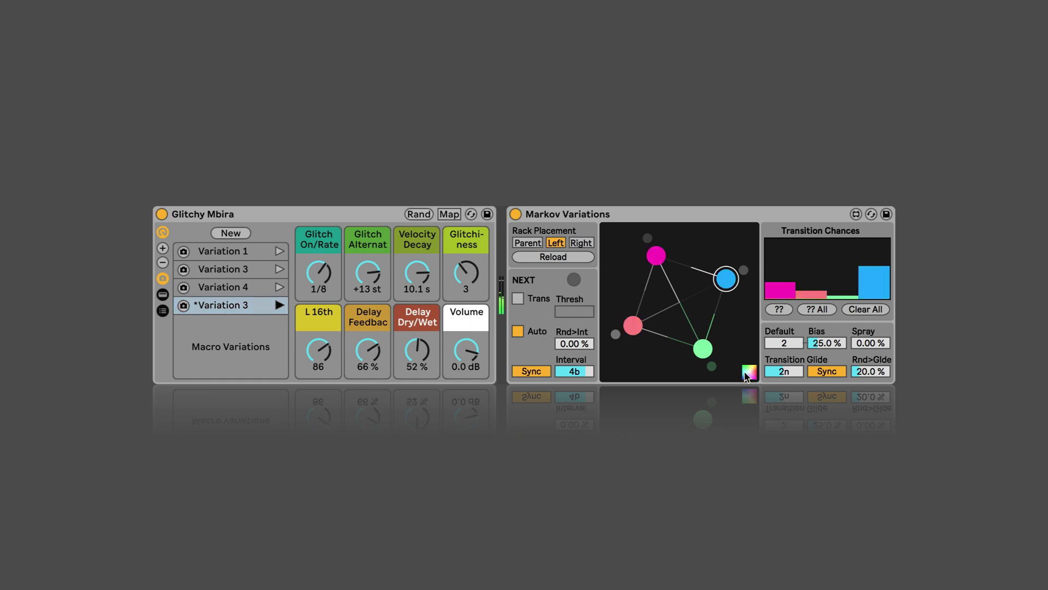
pyautogui.click(746, 373)
pyautogui.click(745, 373)
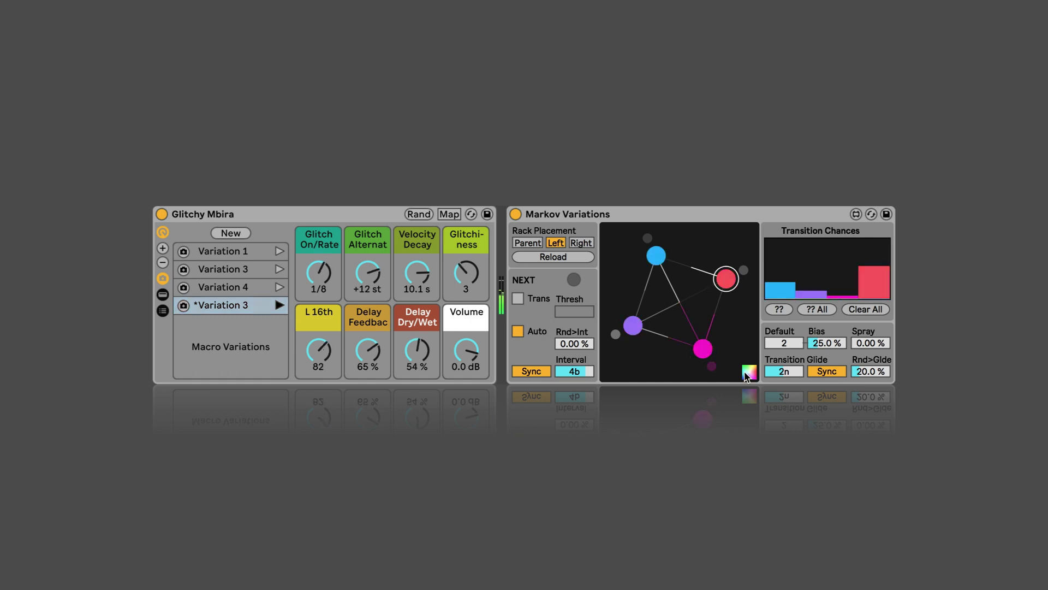
pyautogui.click(746, 373)
pyautogui.click(746, 373)
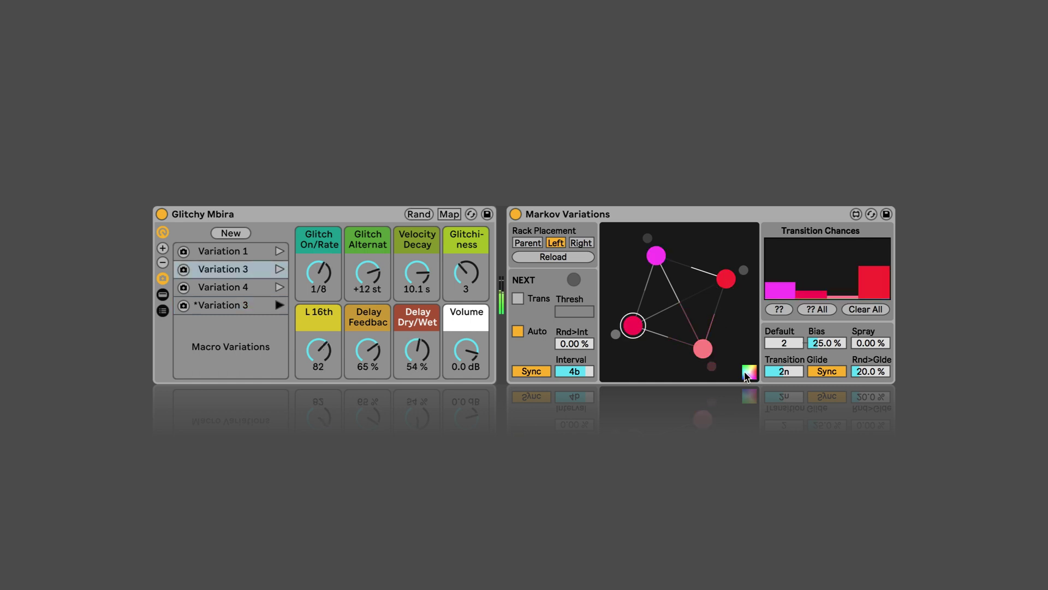
pyautogui.click(746, 373)
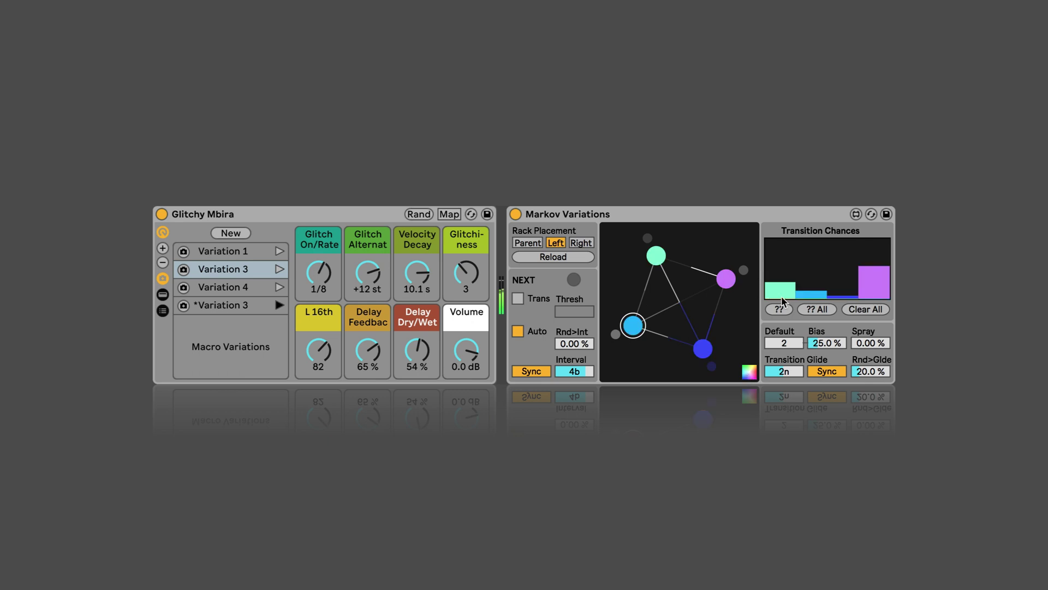
# - Clear all transition chances, then give the purple and then the mint node full chance
pyautogui.click(881, 312)
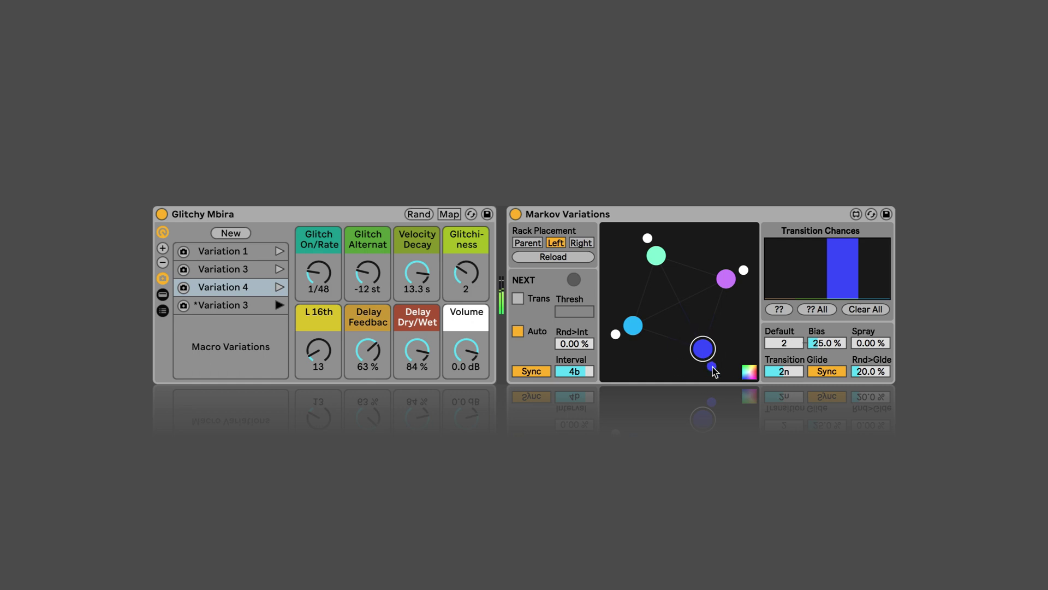
pyautogui.click(726, 279)
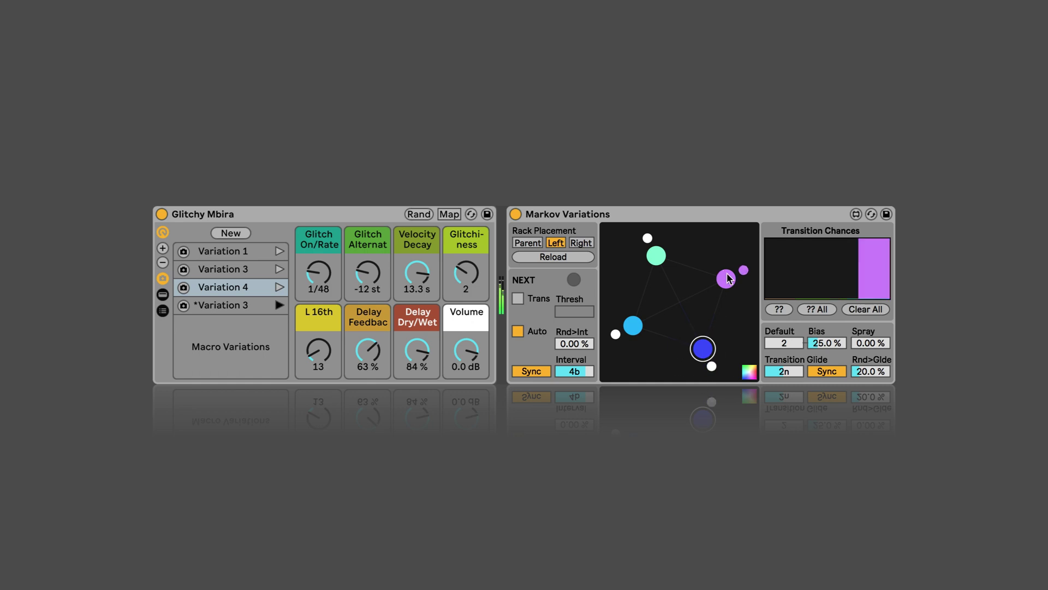
pyautogui.click(658, 263)
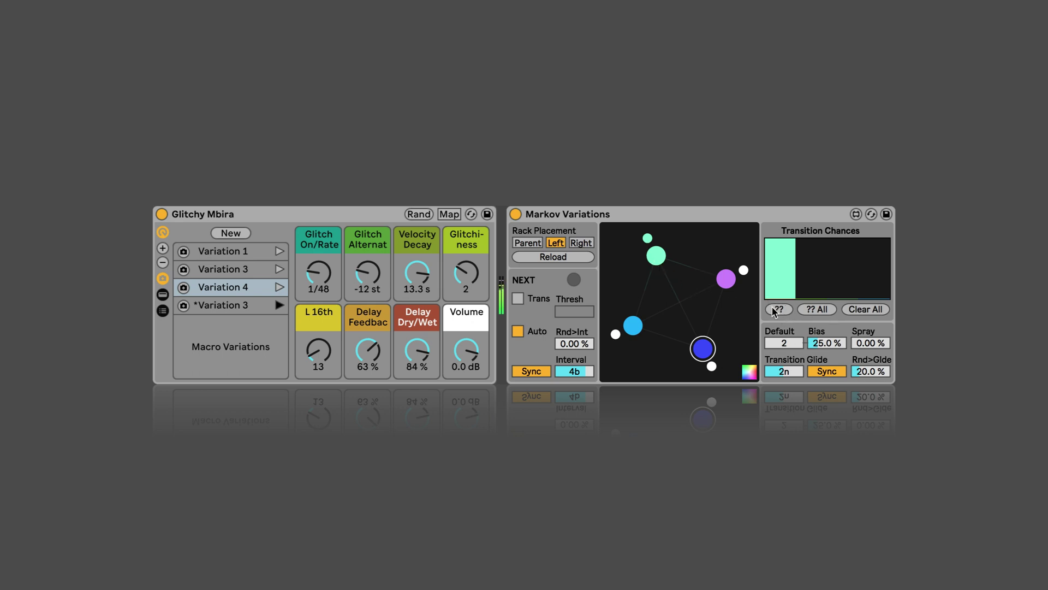
# - Draw custom chances across four bars, then randomize this node's and all nodes' chances
pyautogui.moveTo(833, 278)
pyautogui.mouseDown()
pyautogui.moveTo(811, 253)
pyautogui.moveTo(881, 268)
pyautogui.mouseUp()
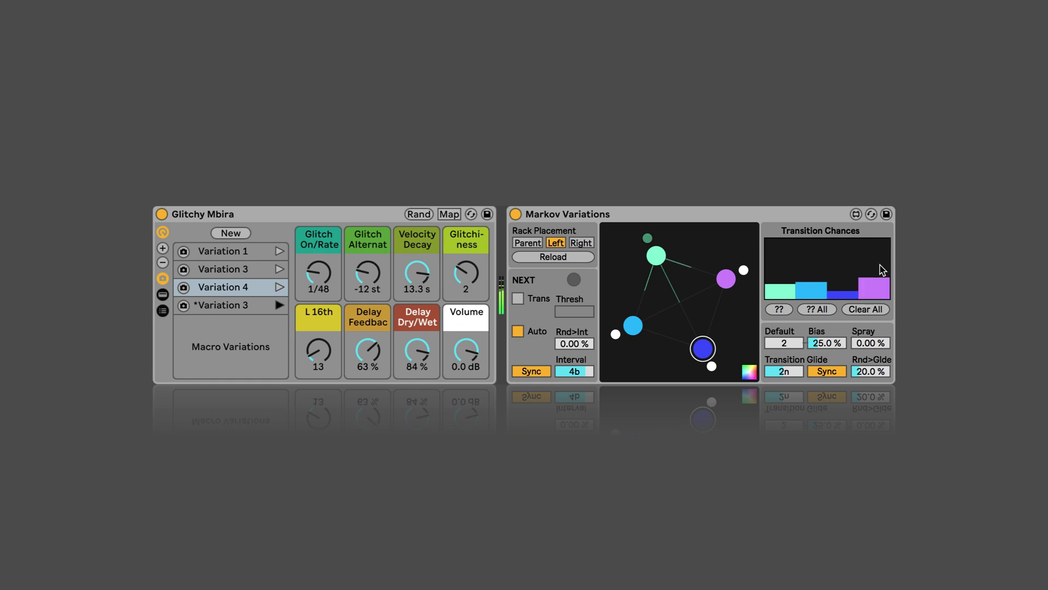
pyautogui.click(779, 310)
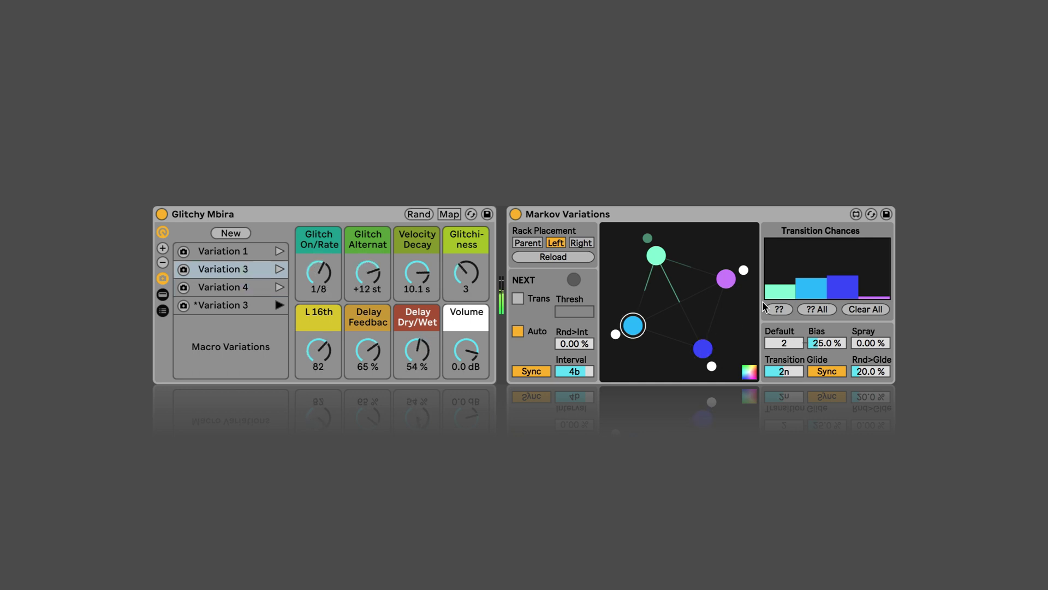
pyautogui.click(819, 311)
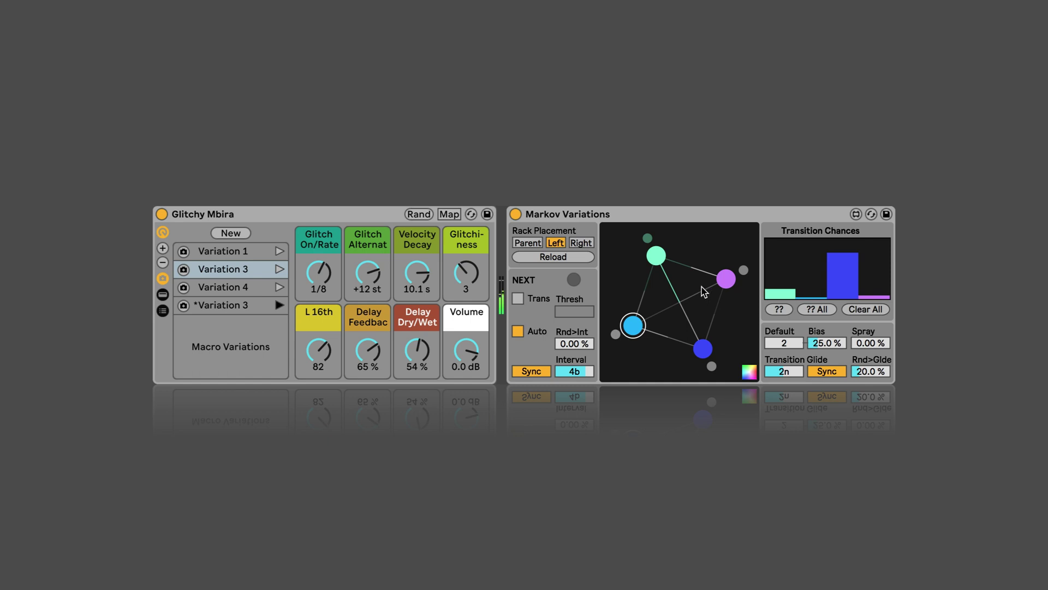
# - Change Transition Glide from 2n through 24n, finishing at 12n
pyautogui.moveTo(770, 365); pyautogui.dragTo(785, 373)
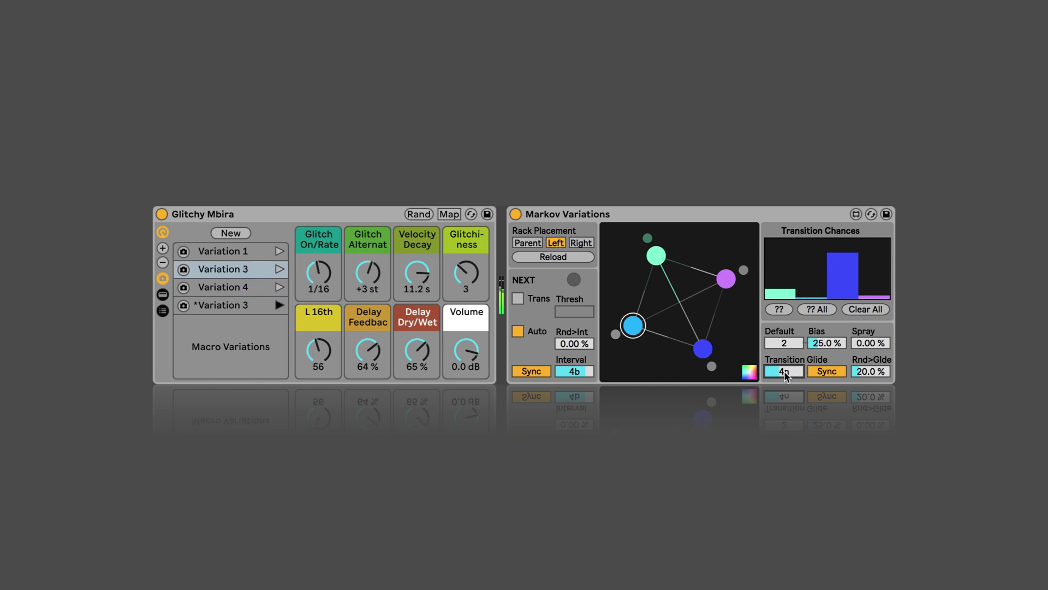
pyautogui.moveTo(784, 371); pyautogui.dragTo(784, 382)
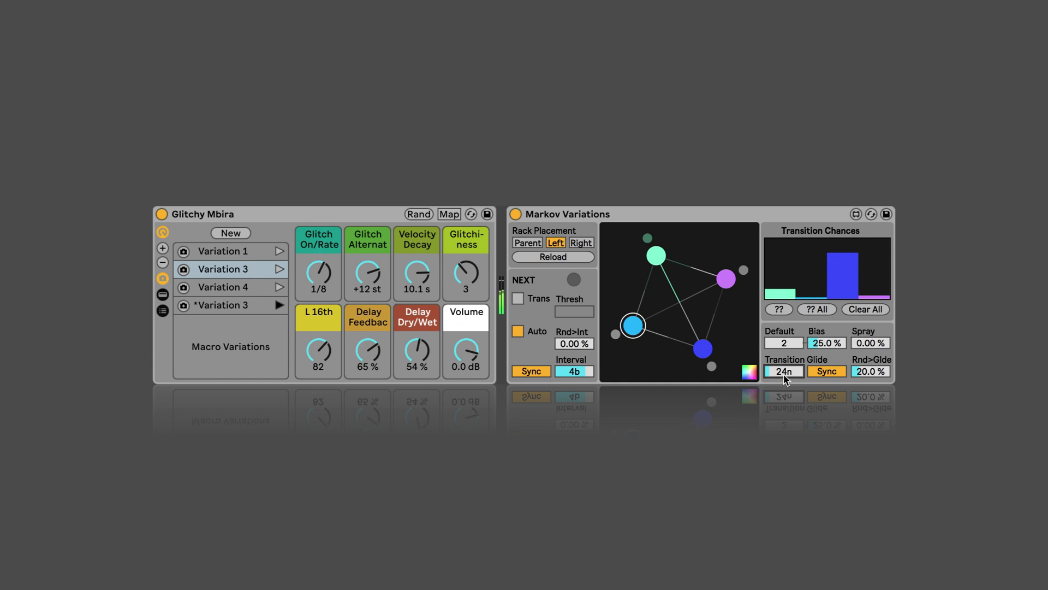
pyautogui.scroll(1, 786, 376)
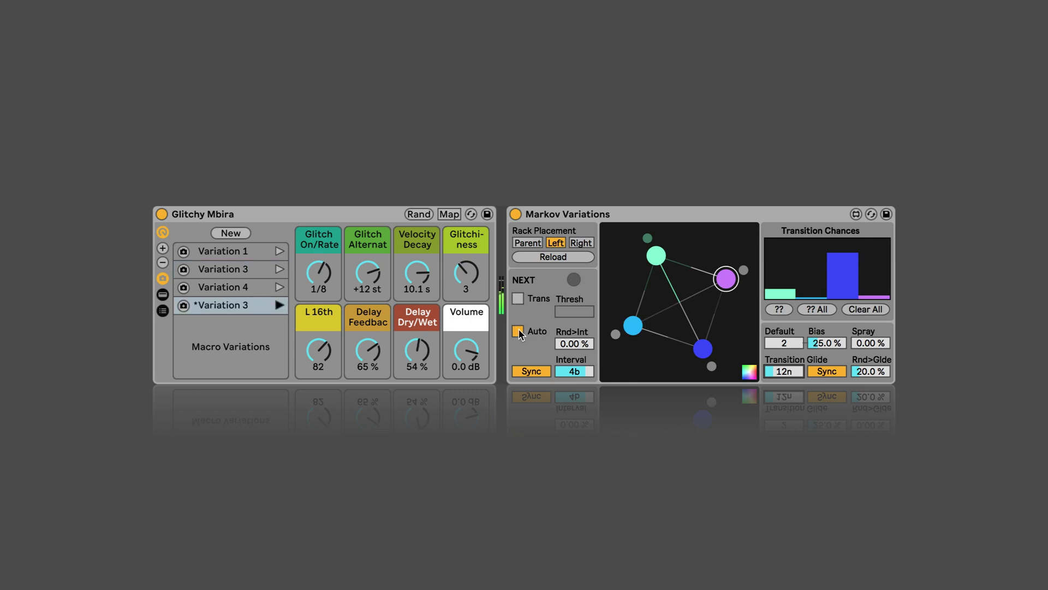
# - Turn off Auto and step forward with NEXT three times to Variation 3
pyautogui.click(518, 331)
pyautogui.click(573, 280)
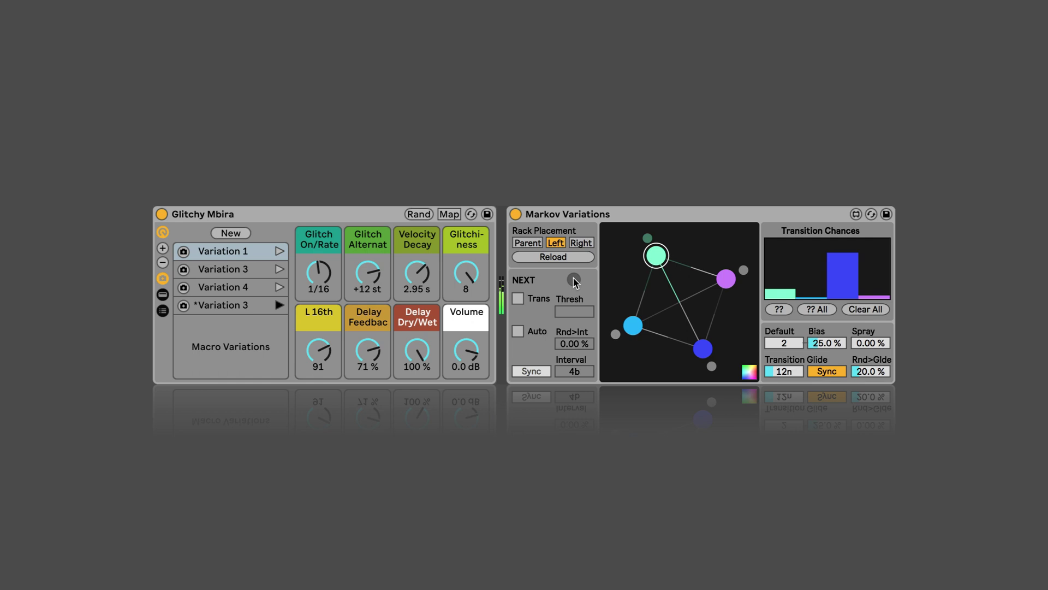
pyautogui.click(573, 280)
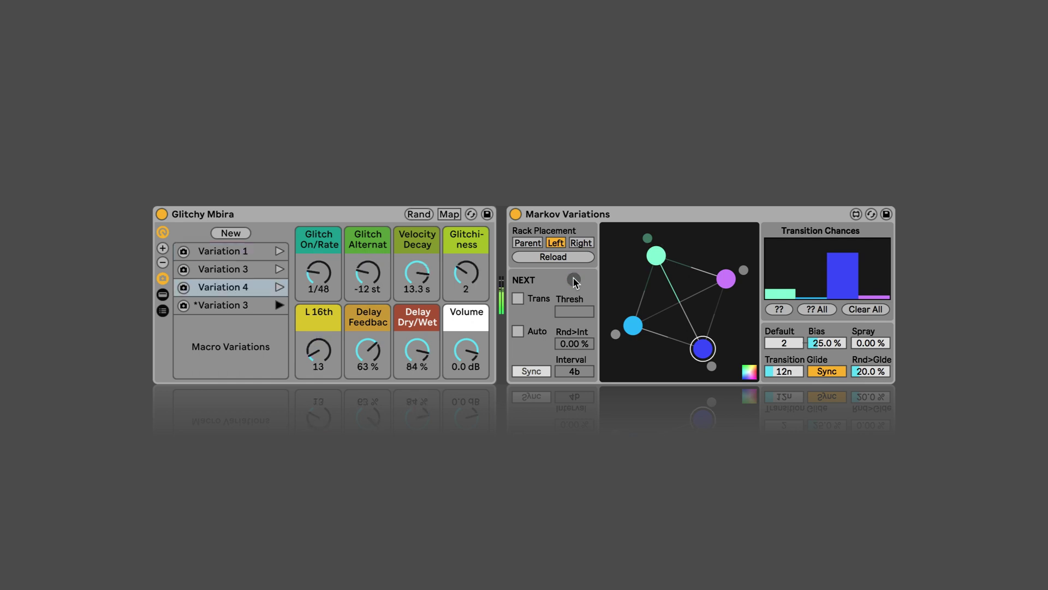
pyautogui.click(573, 280)
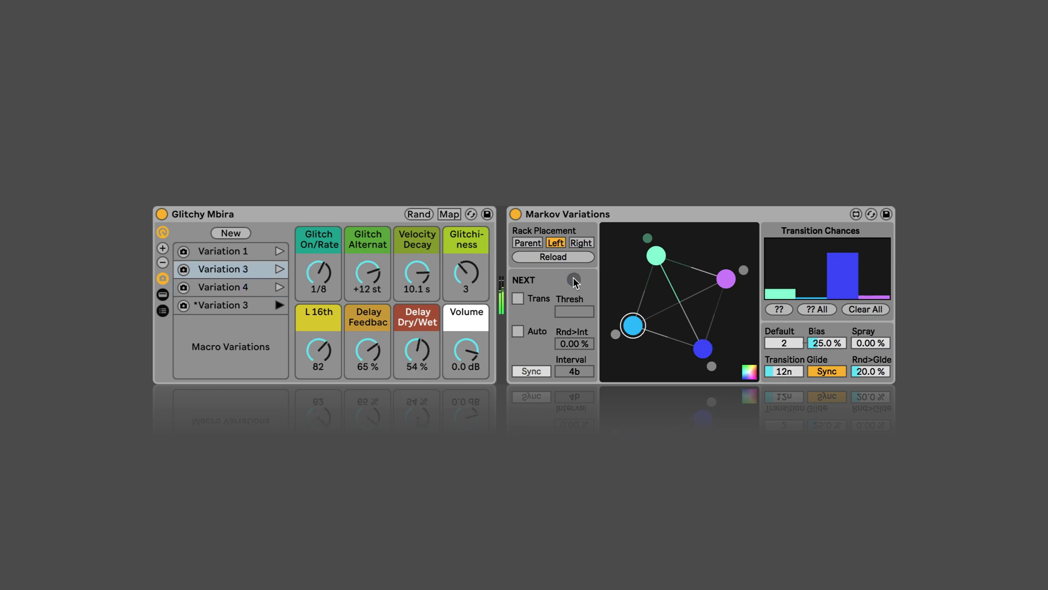